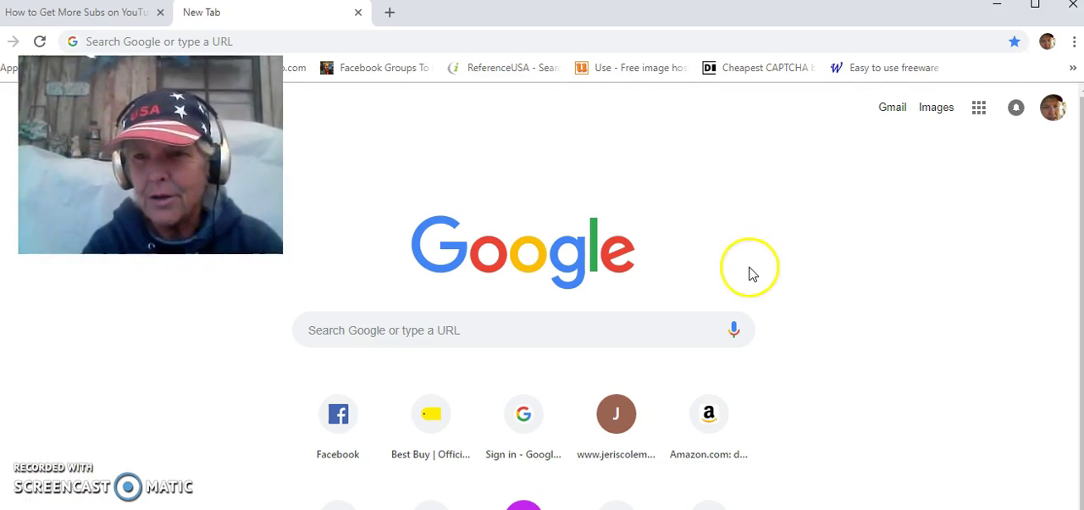
Step: Open a new incognito window from the Chrome menu
click(1075, 44)
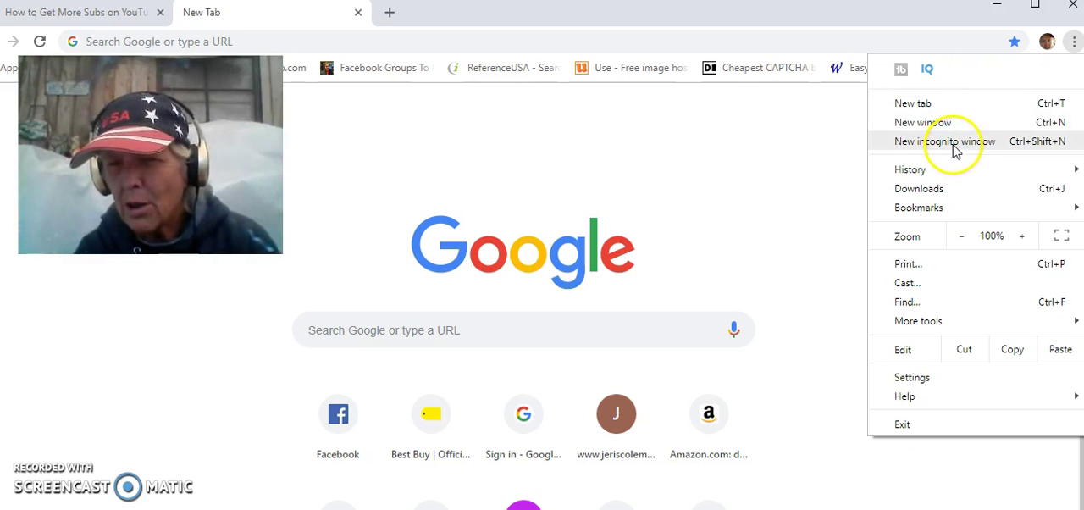
click(954, 142)
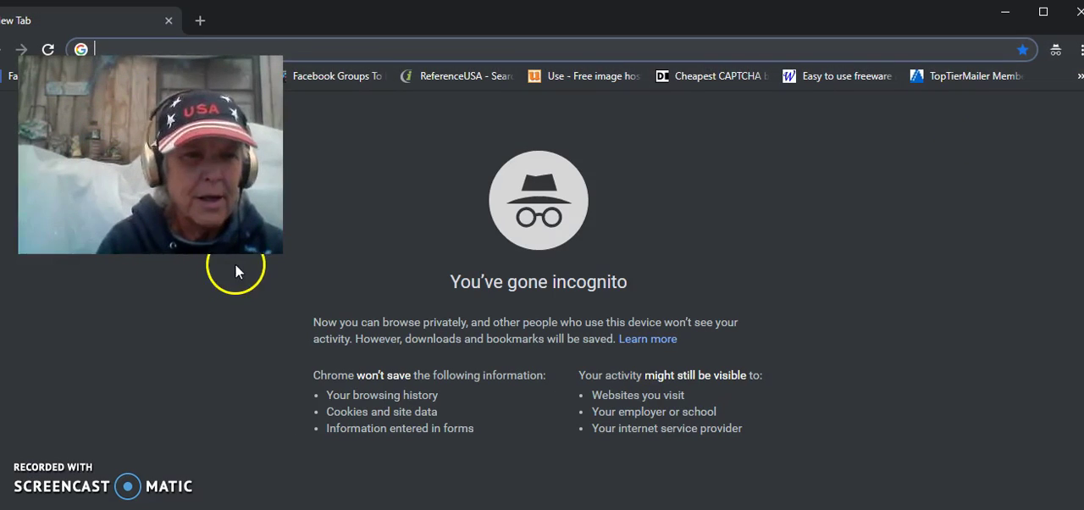
drag(234, 245, 239, 320)
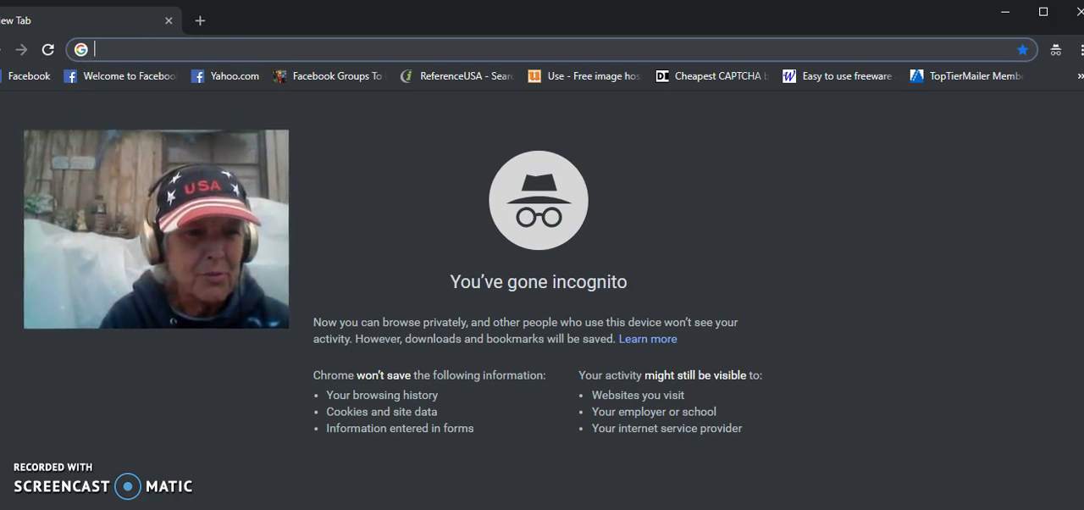
Step: Search Google for 'How to Get More Subs on YouTube Legit Way' using the pasted title
right_click(120, 49)
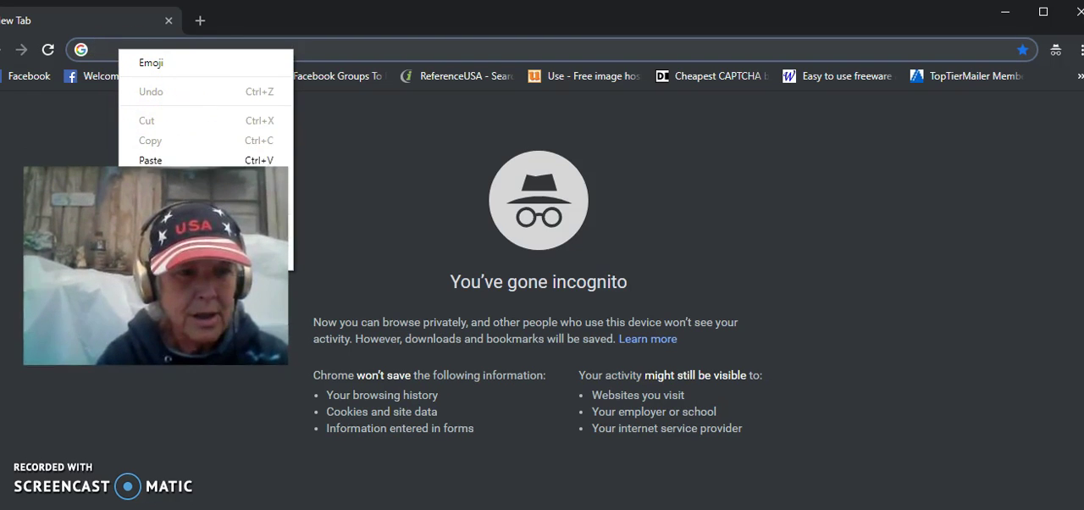
click(148, 161)
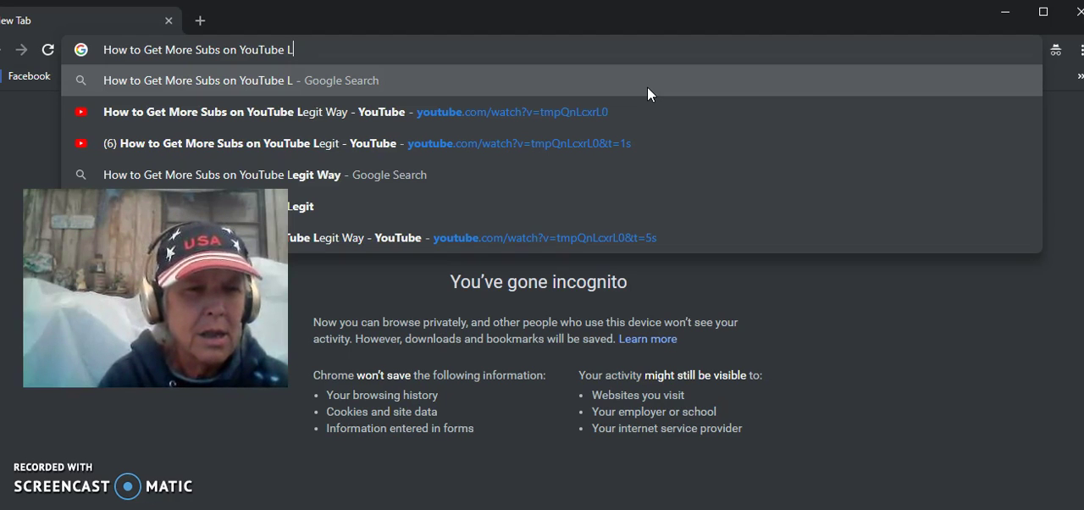
text(e)
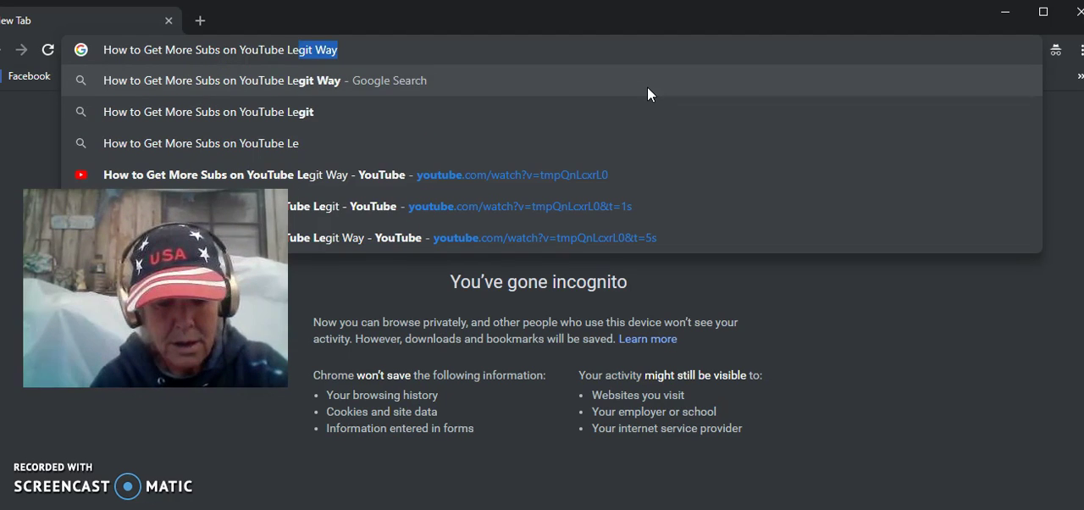
text(git)
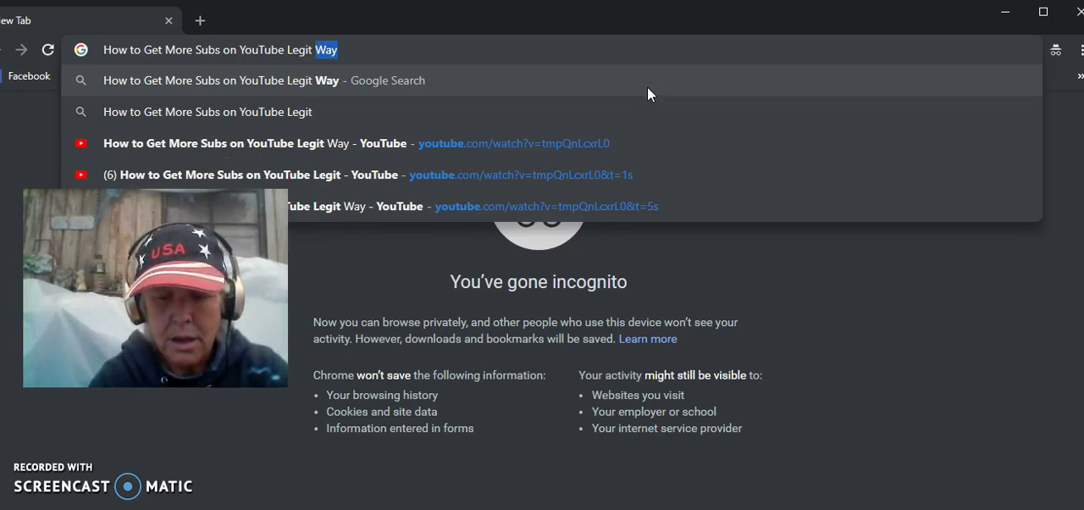
key(Return)
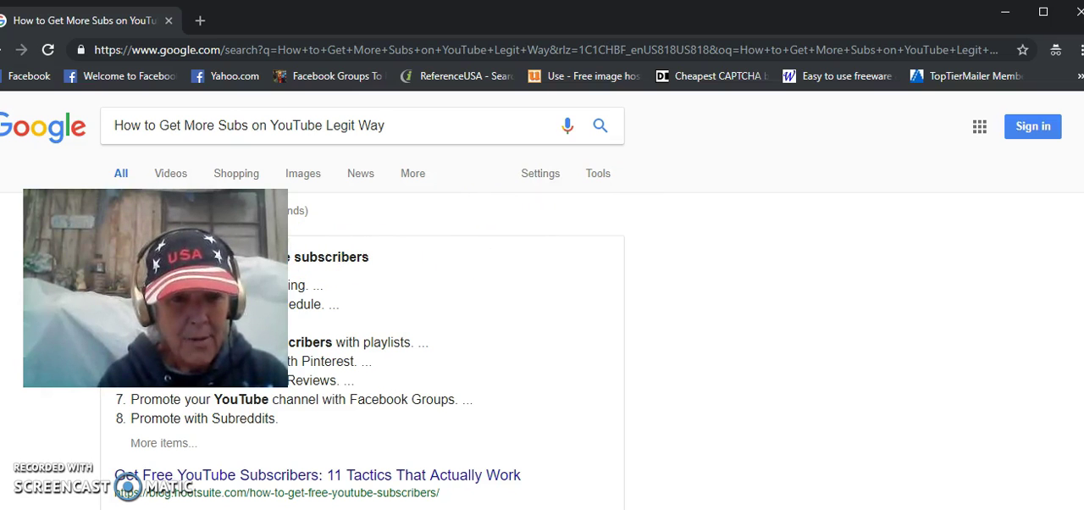
Step: Scroll the results to the Videos carousel showing 'How to Get More Subs to Your YouTube Channel Legit way'
drag(228, 254, 1000, 236)
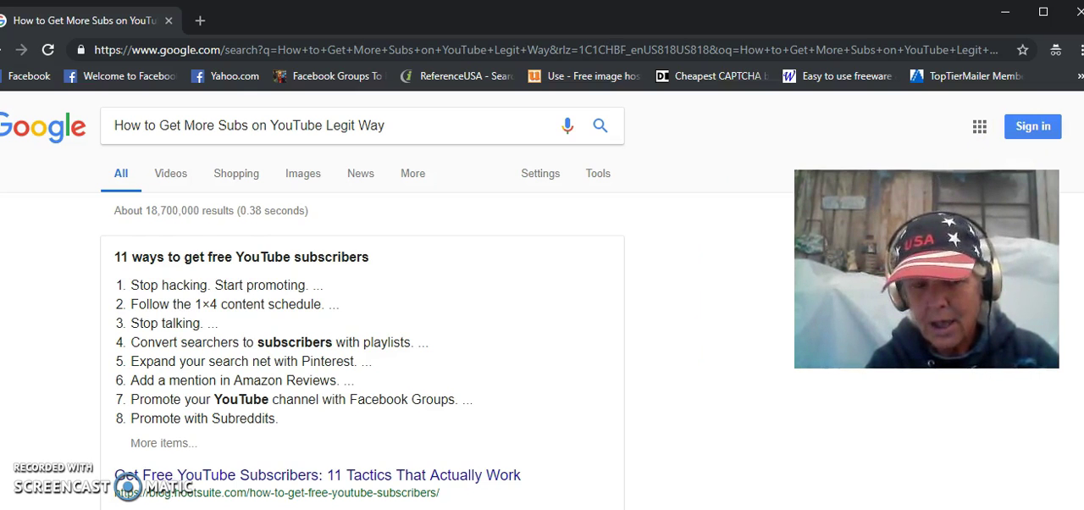
scroll(363, 297, down, 15)
scroll(363, 296, down, 10)
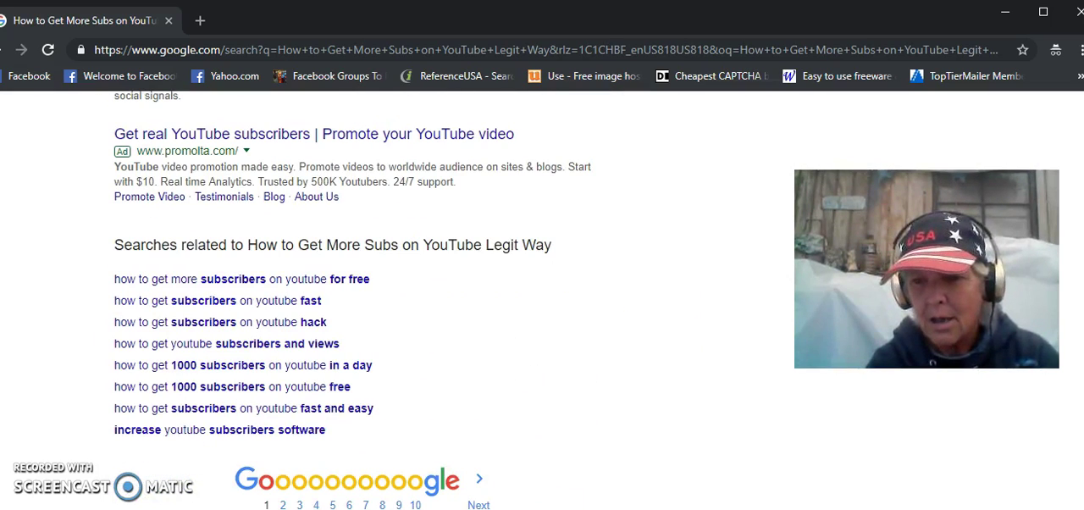
scroll(363, 297, up, 6)
scroll(363, 297, up, 3)
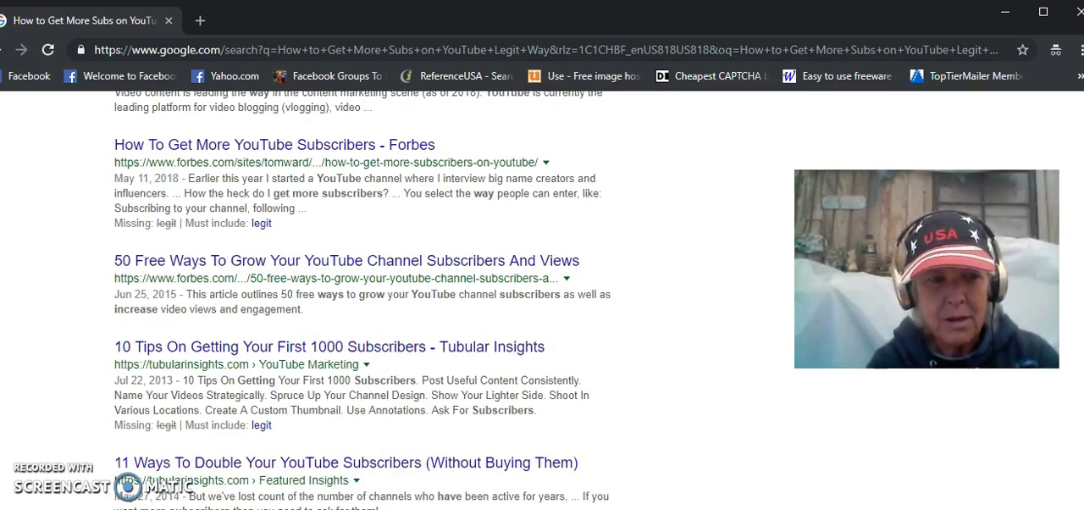
scroll(363, 297, up, 1)
scroll(362, 297, up, 2)
scroll(362, 296, up, 3)
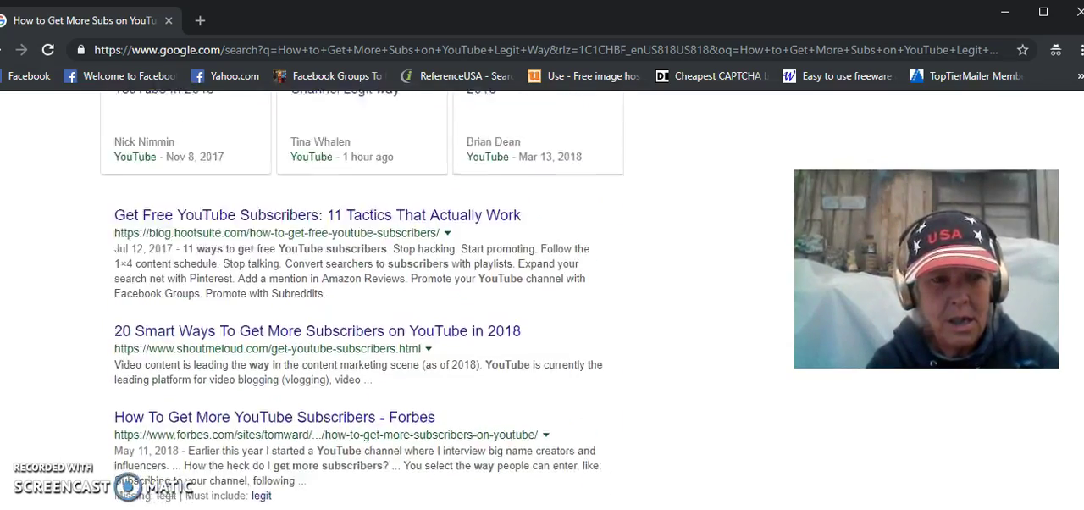
scroll(363, 296, up, 1)
scroll(363, 296, up, 2)
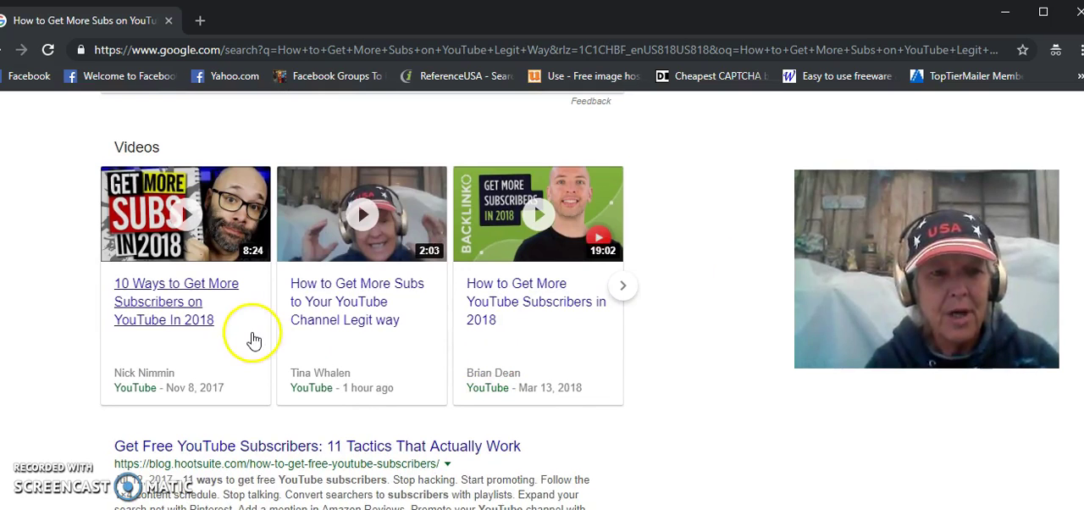